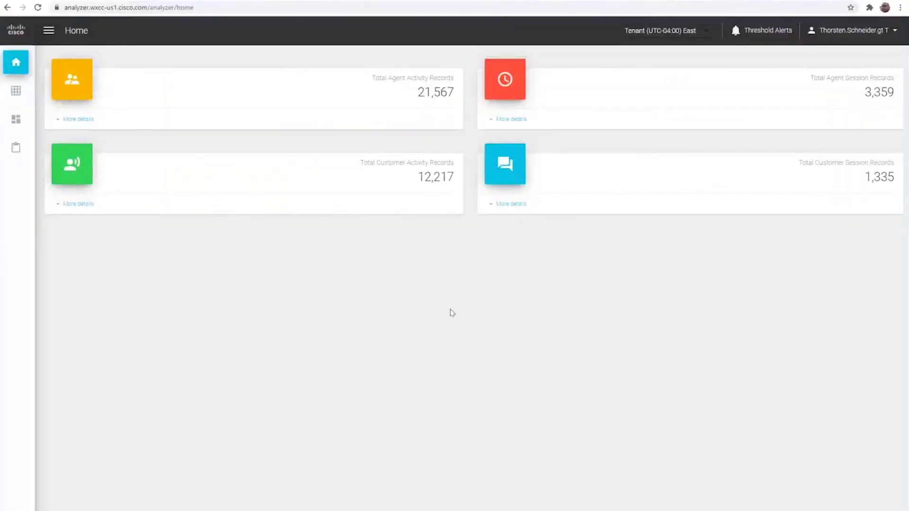
Open the b+s Dashboard from the bs reports folder in the Dashboard section
click(21, 122)
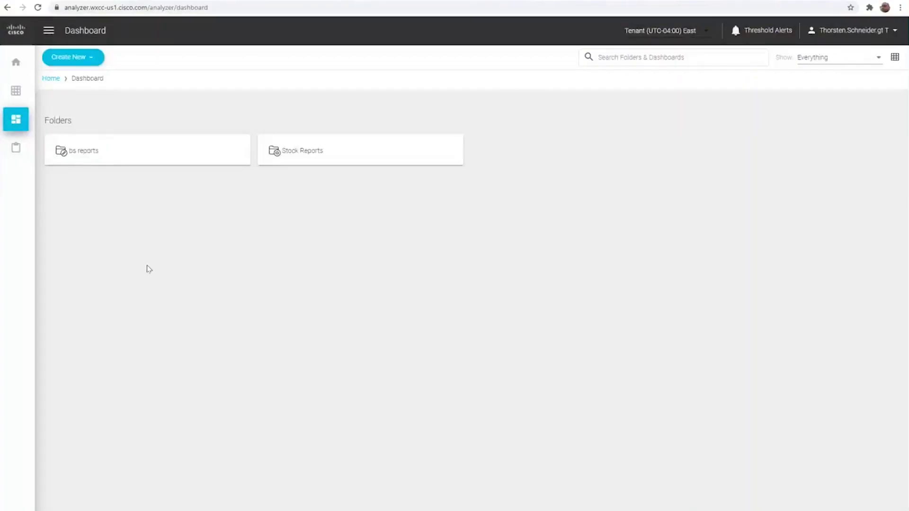
click(77, 149)
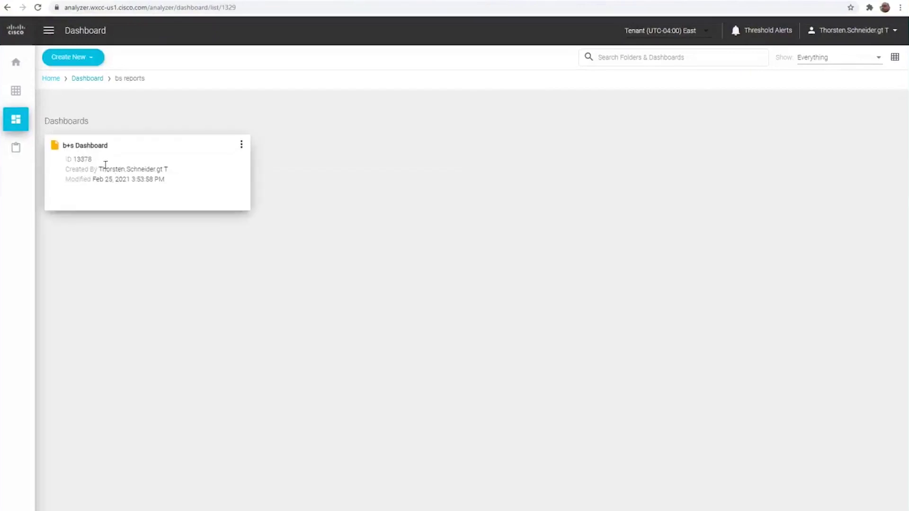
click(105, 164)
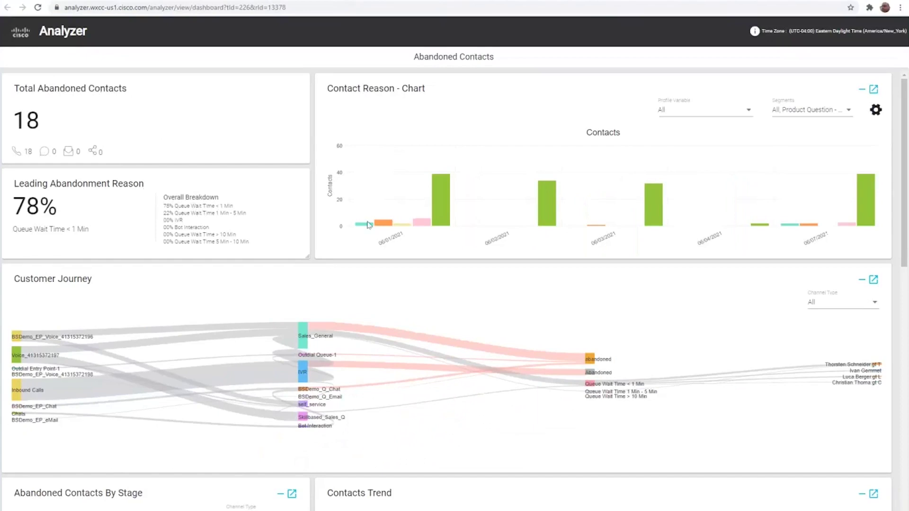
Inspect the dashboard's charts, then expand the Customer Journey tile to full page
mouse_move(386, 224)
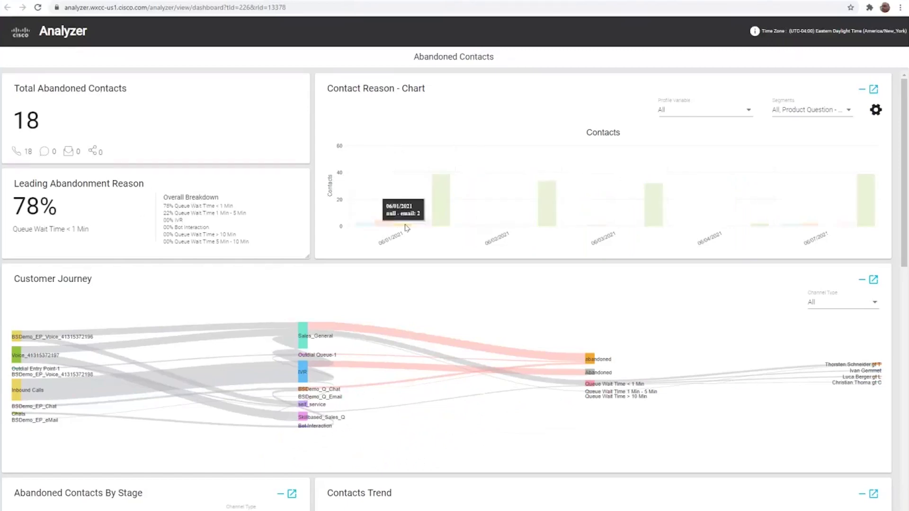
mouse_move(438, 225)
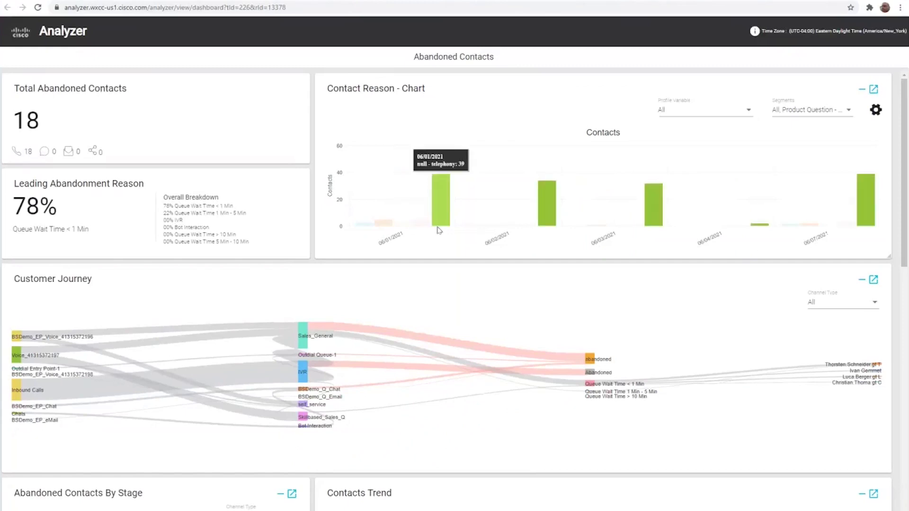
scroll(467, 317, down, 5)
scroll(466, 317, down, 4)
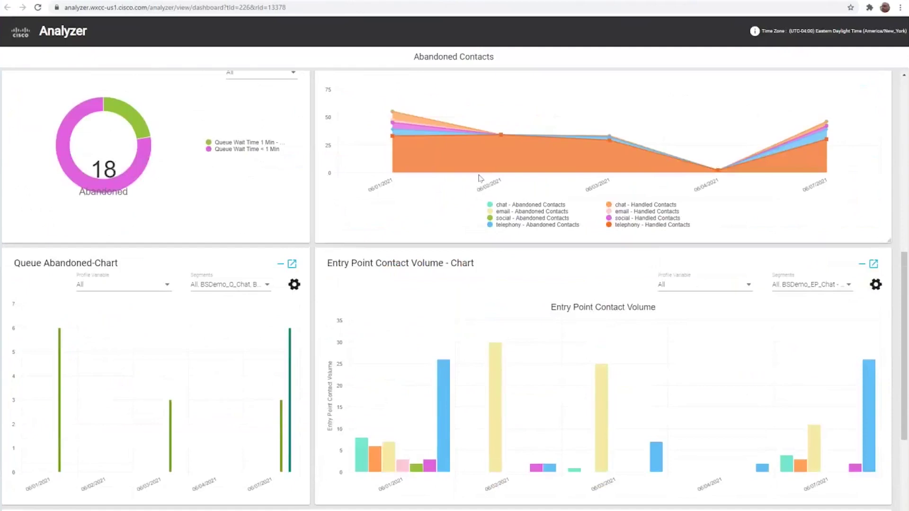
mouse_move(539, 160)
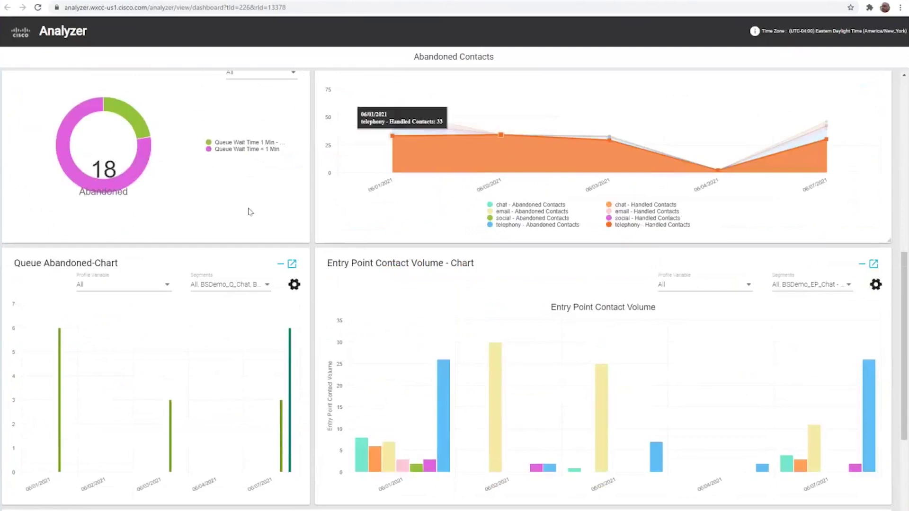
scroll(259, 237, up, 3)
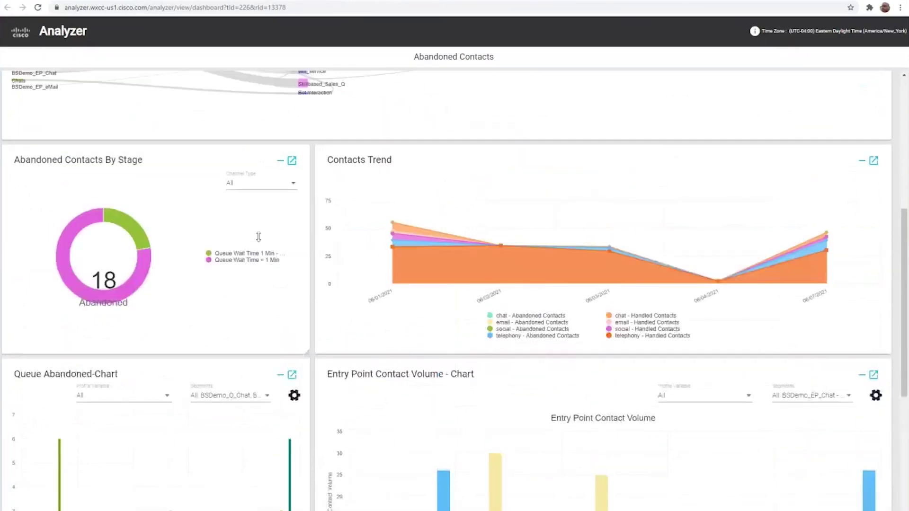
scroll(260, 239, up, 4)
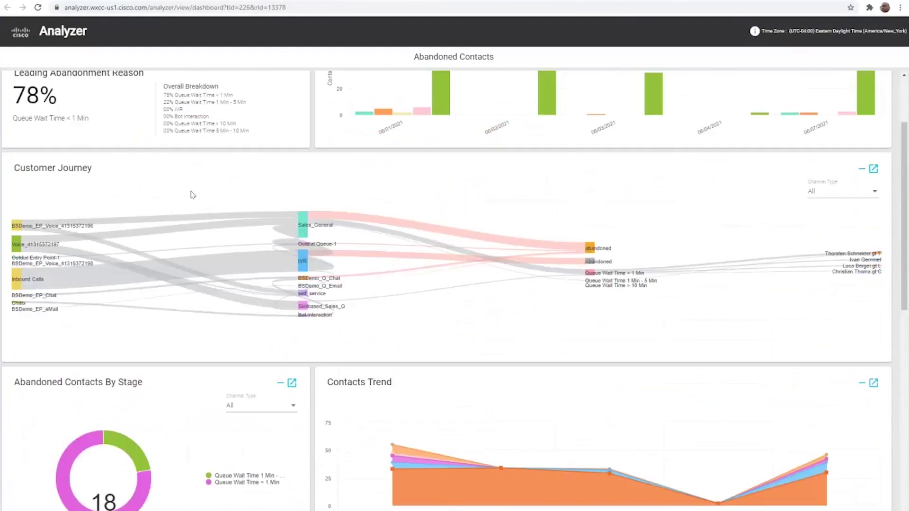
click(874, 169)
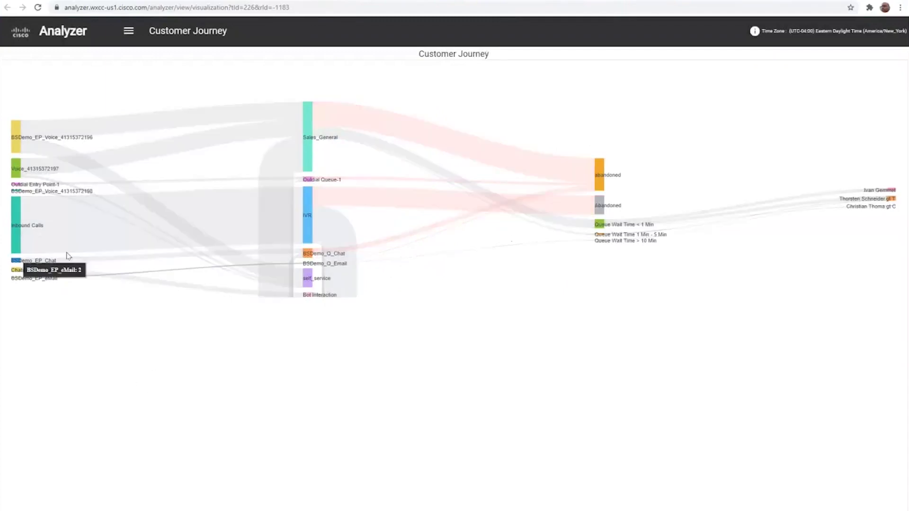
mouse_move(79, 231)
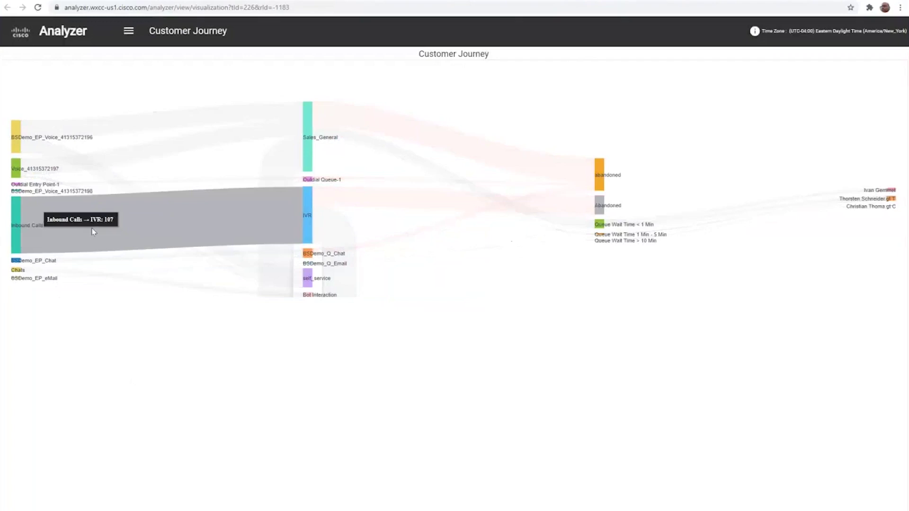
mouse_move(339, 236)
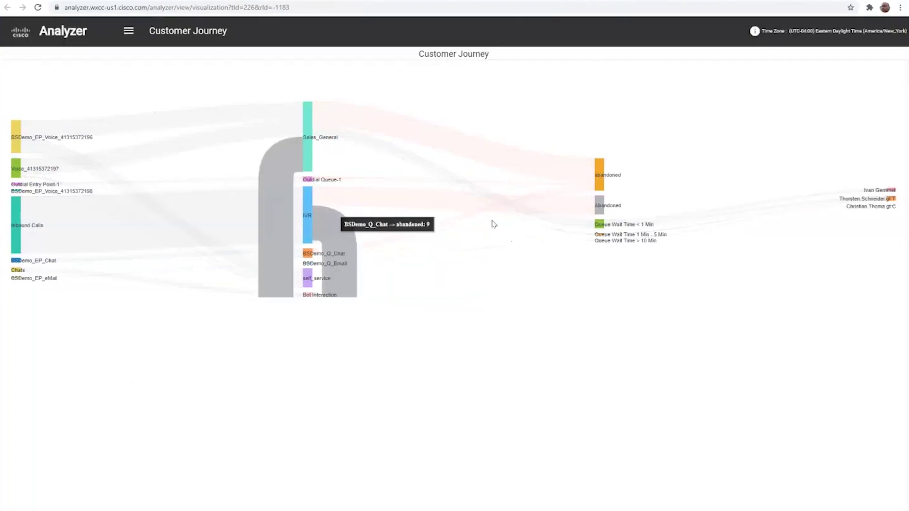
mouse_move(578, 208)
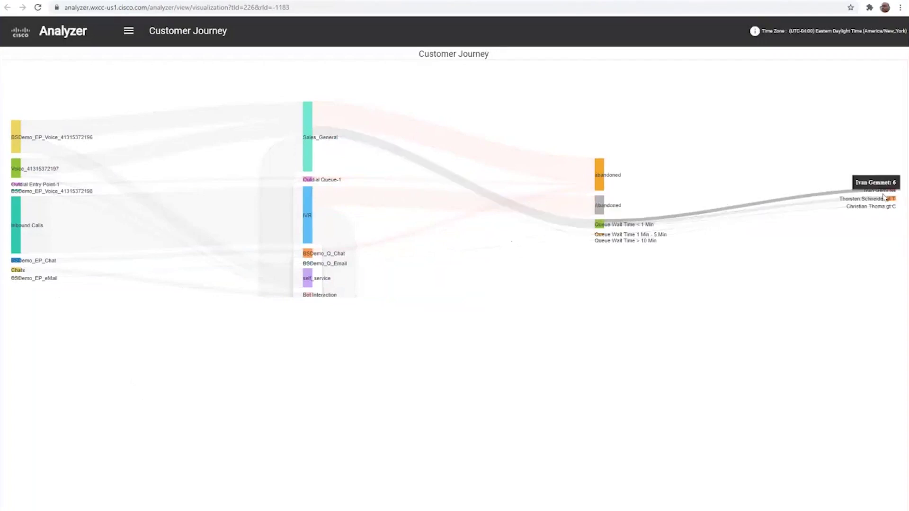
mouse_move(882, 199)
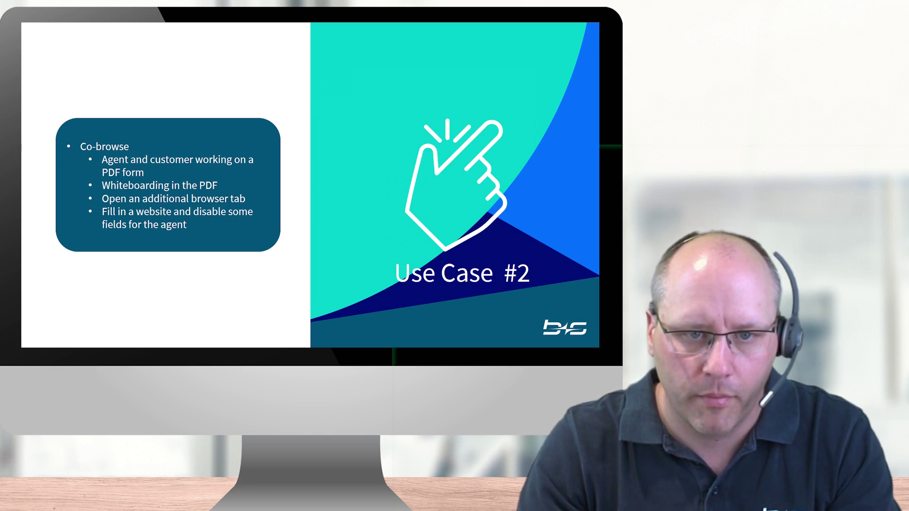
Advance through the Option 1 and Option 2 co-browse slides
key(Right)
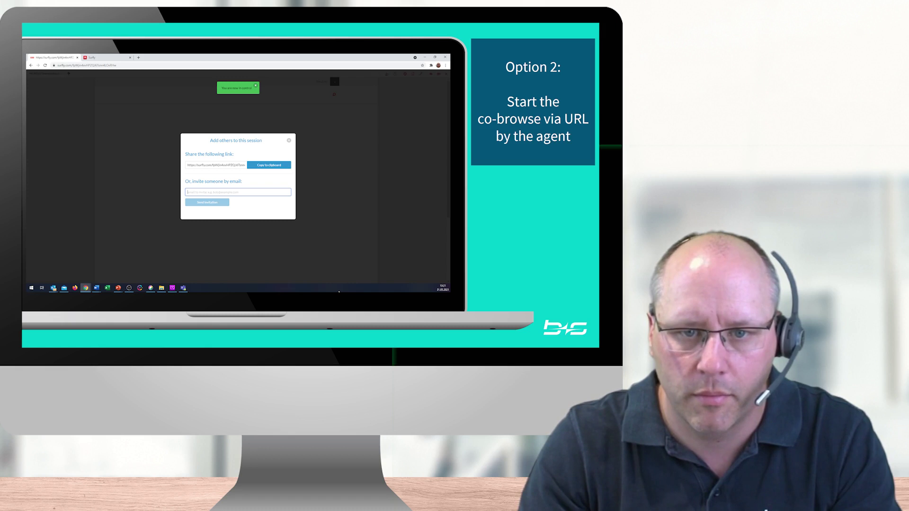
key(Right)
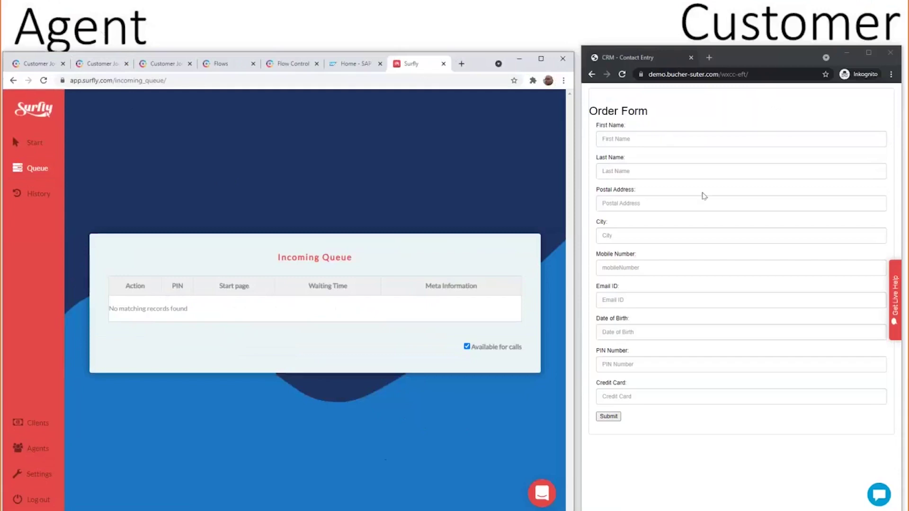
Request live help as the customer and take the queued call as the agent
click(895, 293)
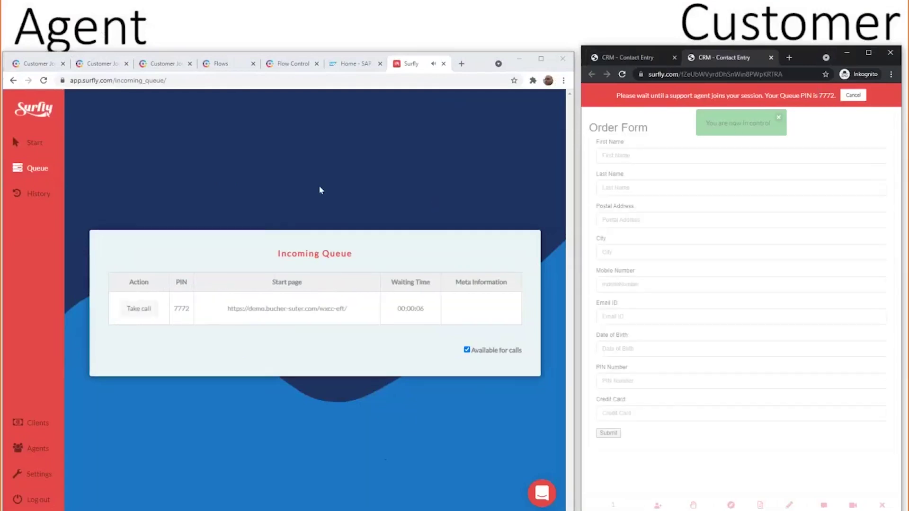
click(138, 310)
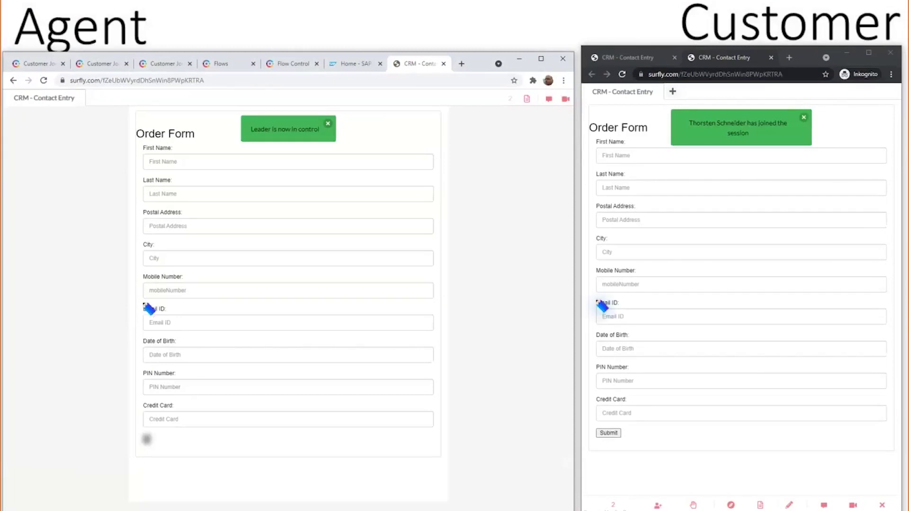
Fill the order form's name, postal address, city, mobile and e-mail fields with the customer's details
mouse_move(204, 160)
mouse_down()
mouse_move(146, 148)
mouse_move(183, 179)
mouse_move(201, 163)
mouse_up()
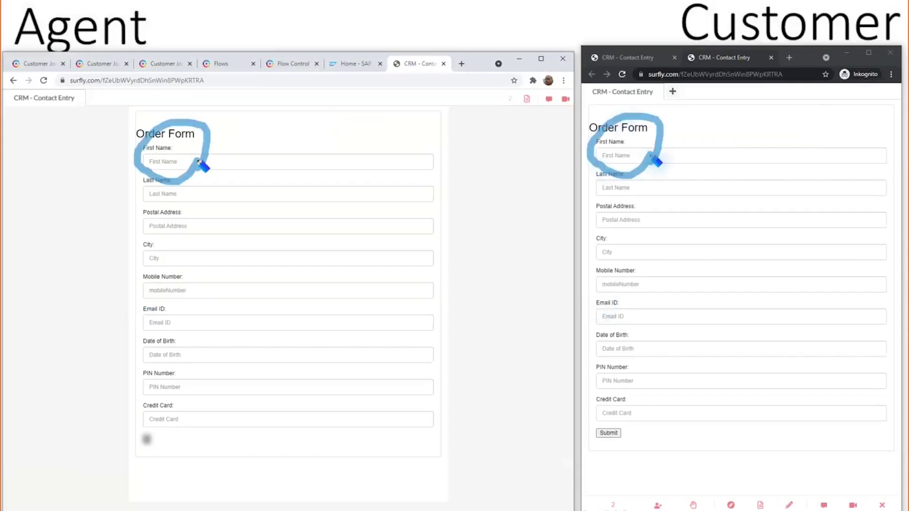
click(614, 156)
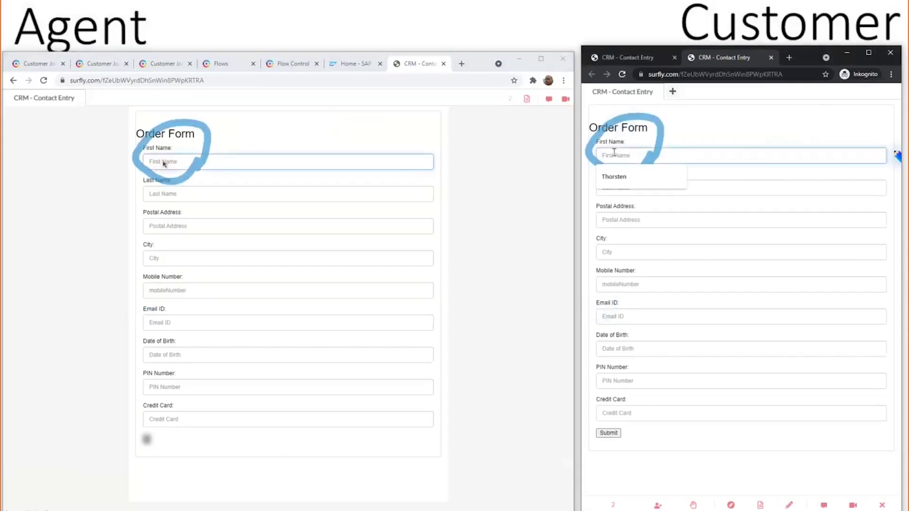
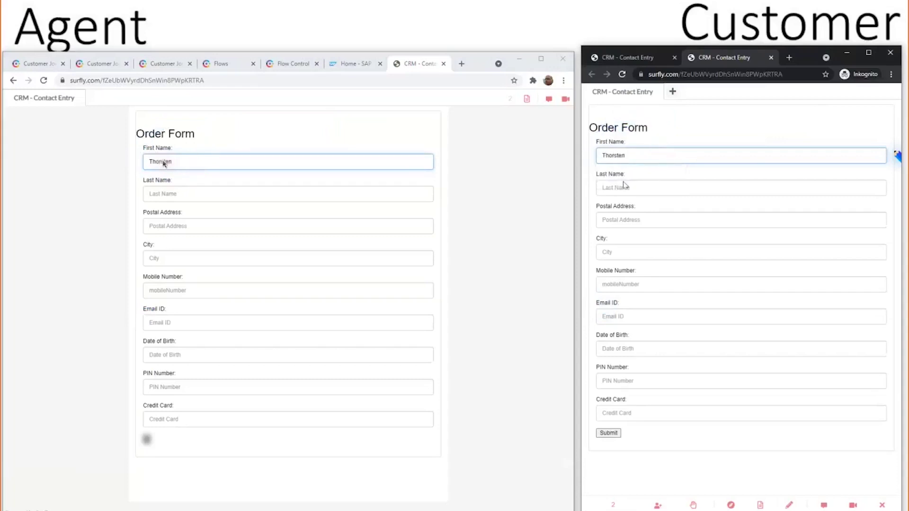
click(640, 186)
click(633, 207)
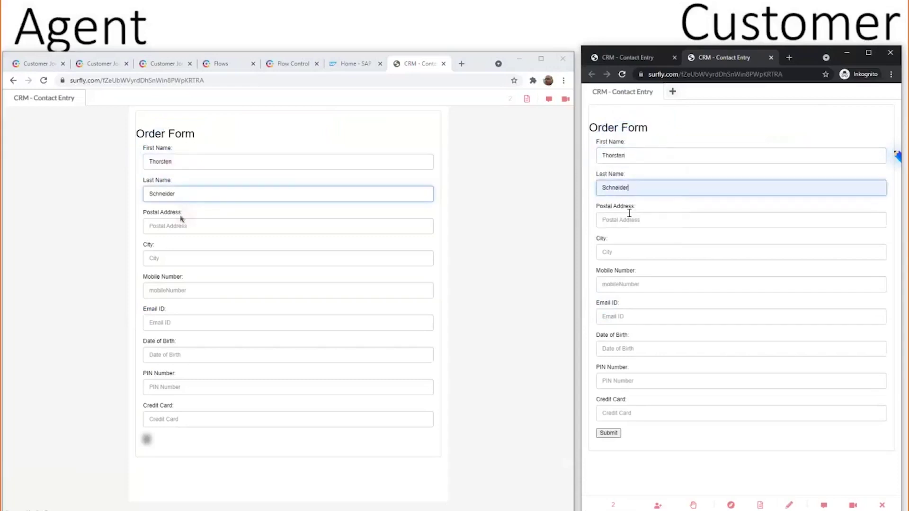
click(629, 217)
click(628, 239)
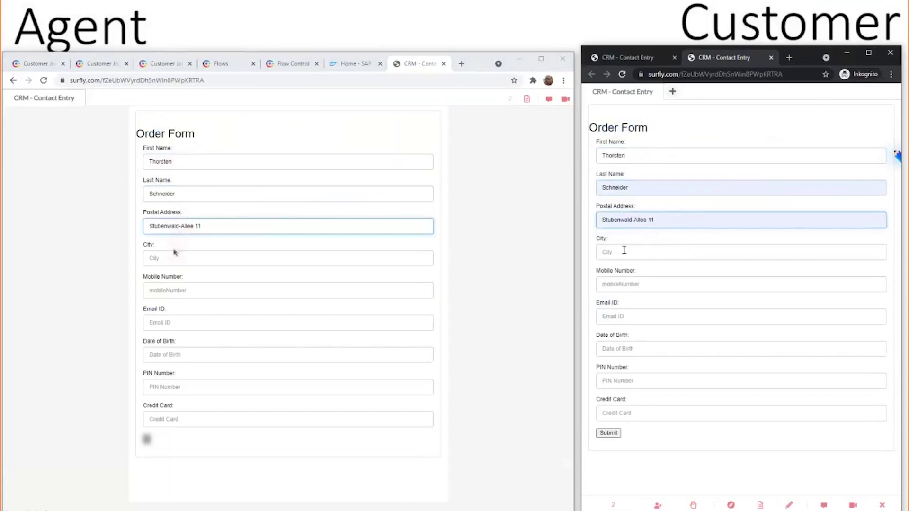
click(624, 251)
click(628, 269)
click(618, 278)
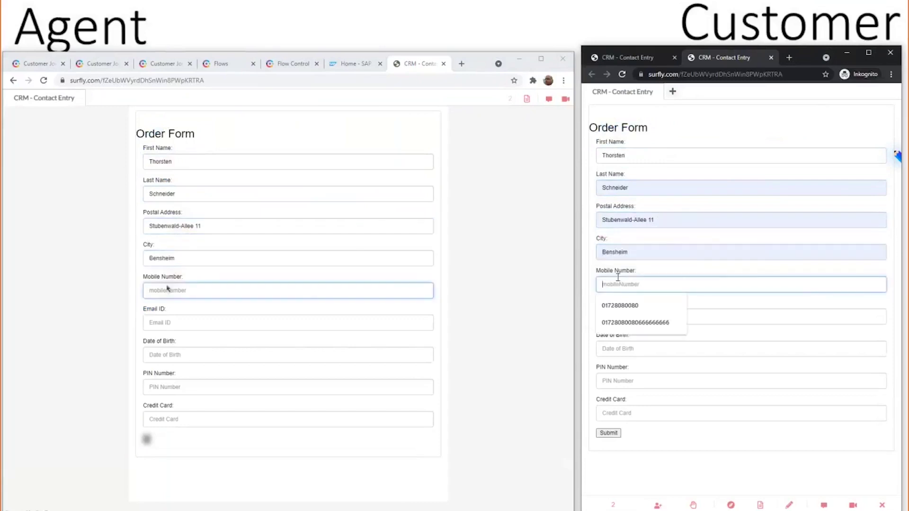
click(620, 305)
click(615, 317)
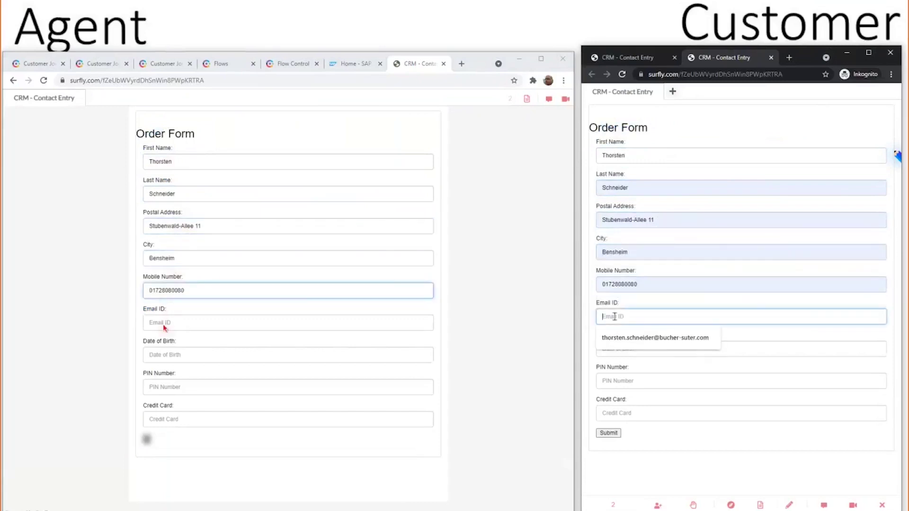
click(623, 337)
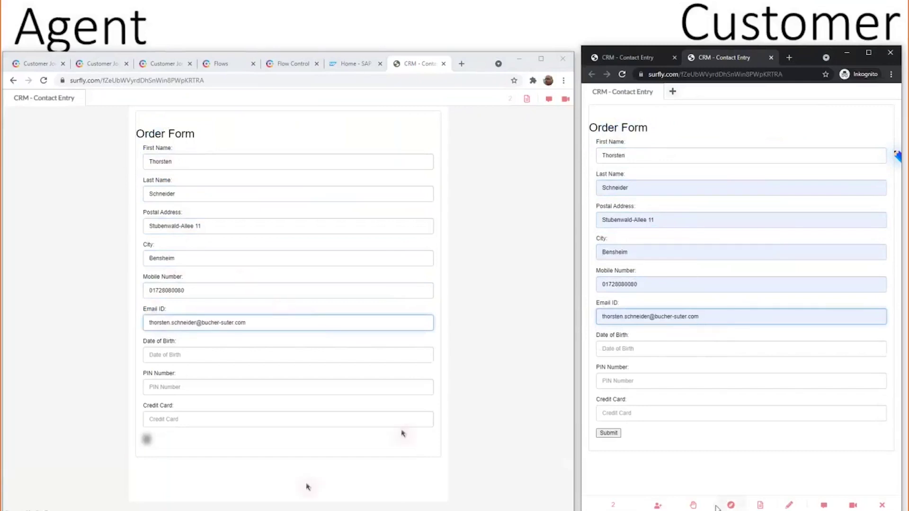
Hand control to the agent, replace the Email ID's domain, and reopen Switch control
click(694, 506)
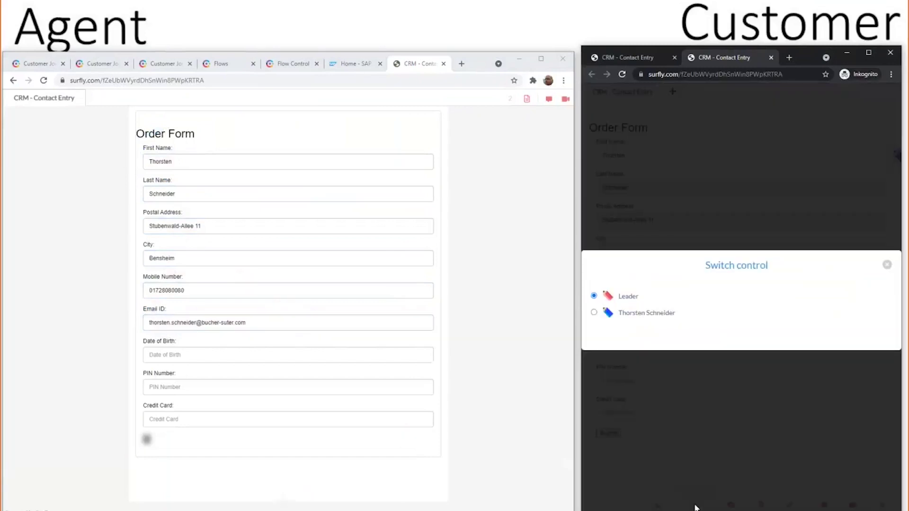
click(593, 313)
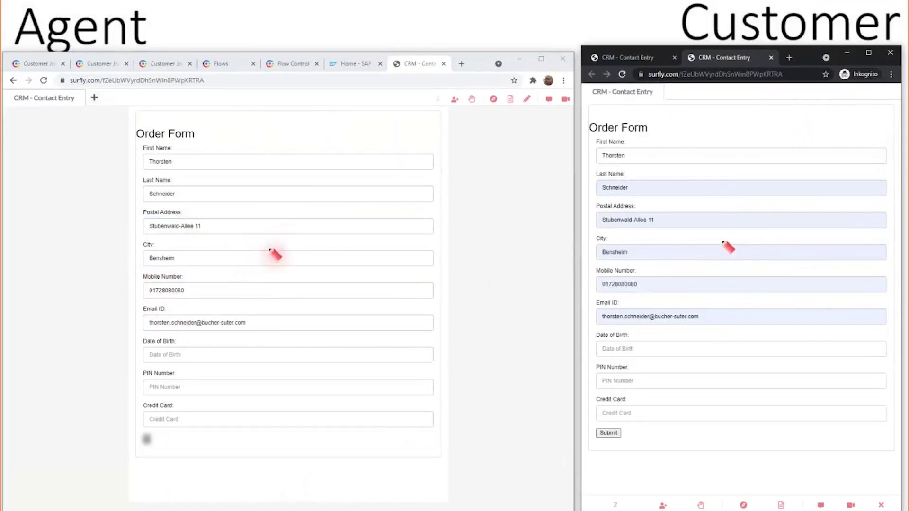
mouse_move(270, 249)
mouse_down()
mouse_move(233, 235)
mouse_move(228, 310)
mouse_move(275, 233)
mouse_move(247, 256)
mouse_up()
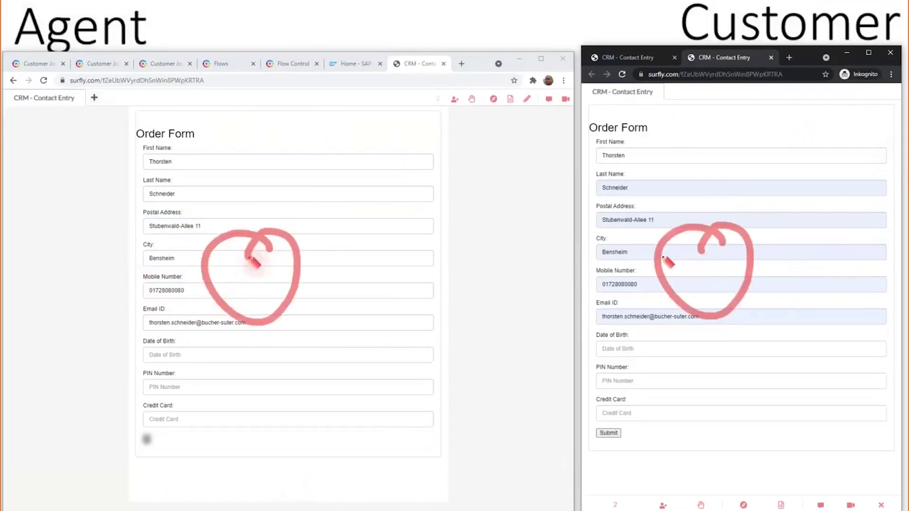
click(151, 354)
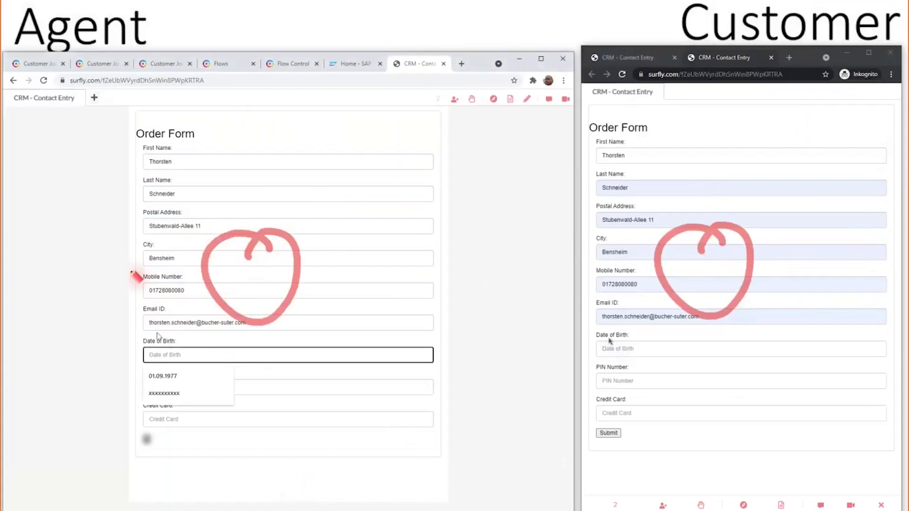
click(159, 324)
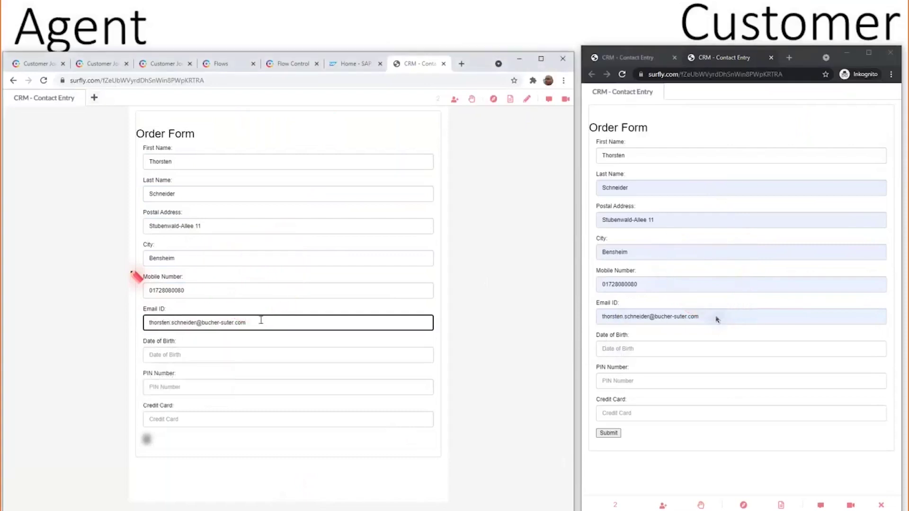
key(BackSpace)
key(BackSpace)
key(BackSpace)
key(BackSpace)
key(BackSpace)
key(BackSpace)
key(BackSpace)
key(BackSpace)
key(BackSpace)
key(BackSpace)
key(BackSpace)
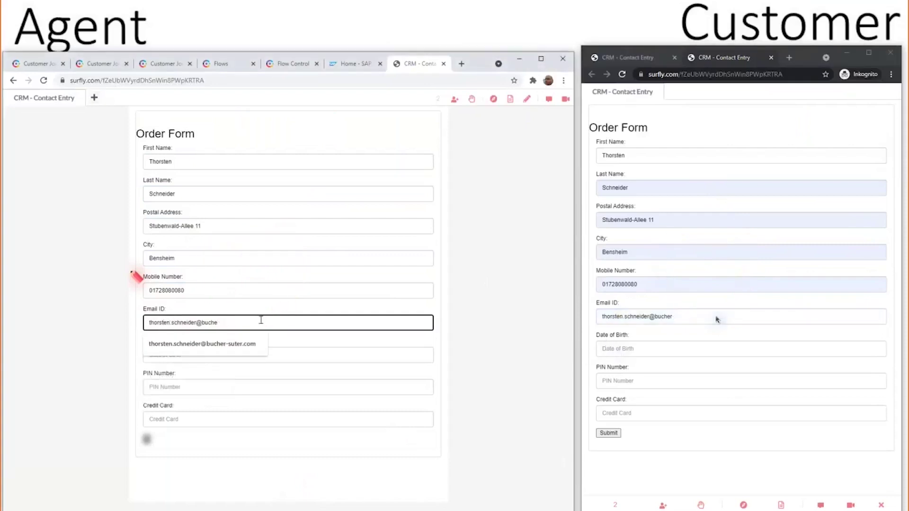
key(BackSpace)
key(BackSpace)
key(BackSpace)
key(BackSpace)
text(gmx.de)
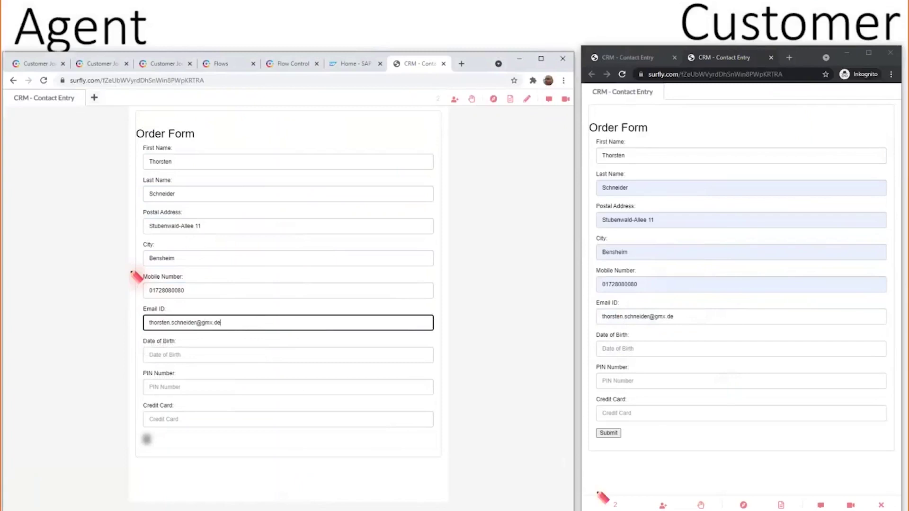
click(701, 505)
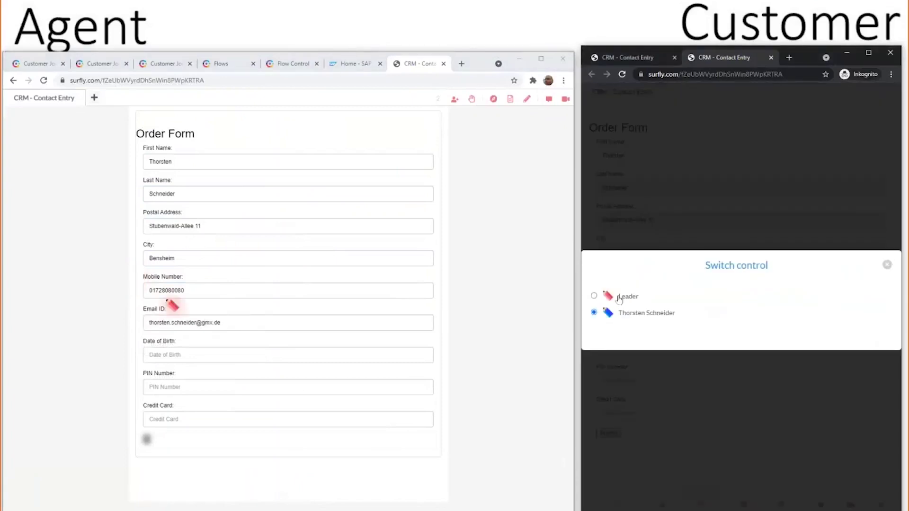
Make the customer Leader to enter date of birth, PIN and credit card, circling each masked field
click(619, 298)
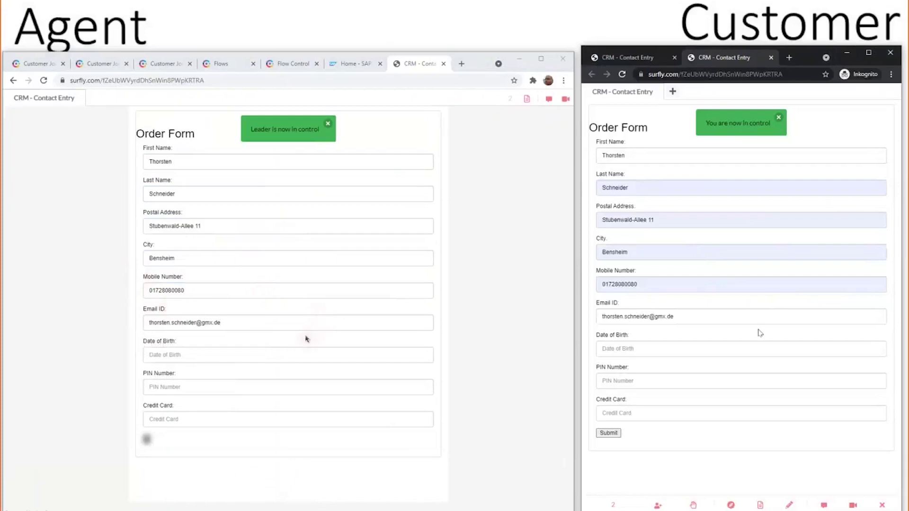
click(698, 349)
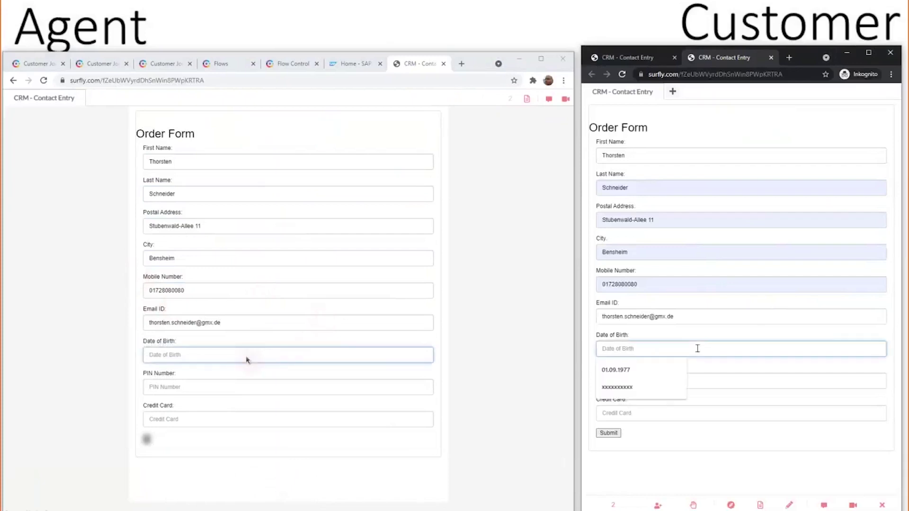
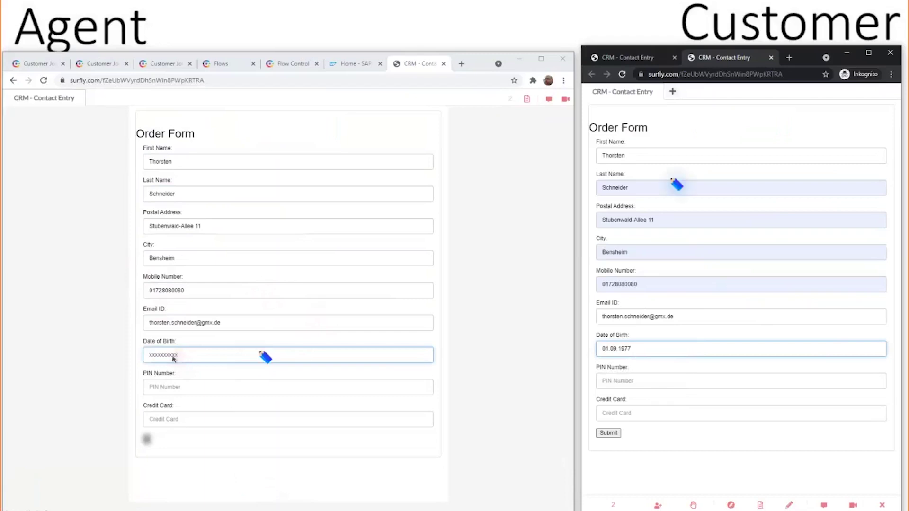
click(169, 340)
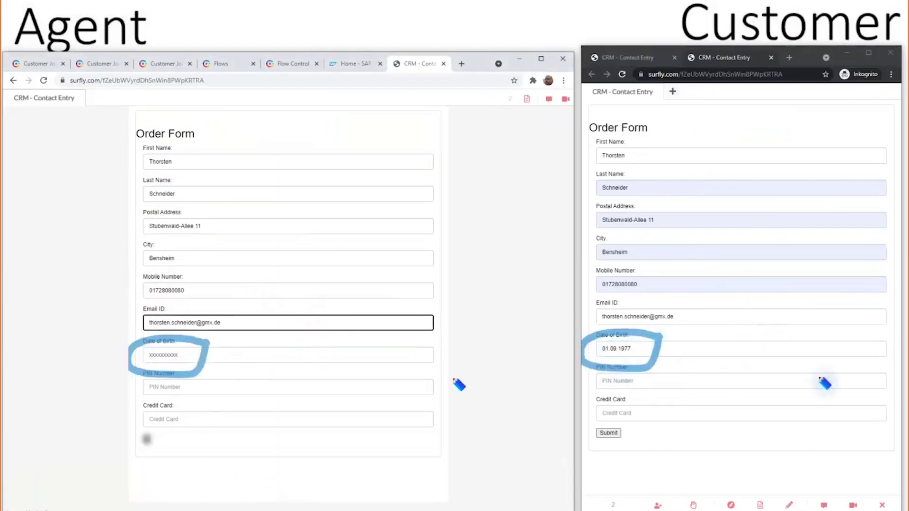
click(606, 380)
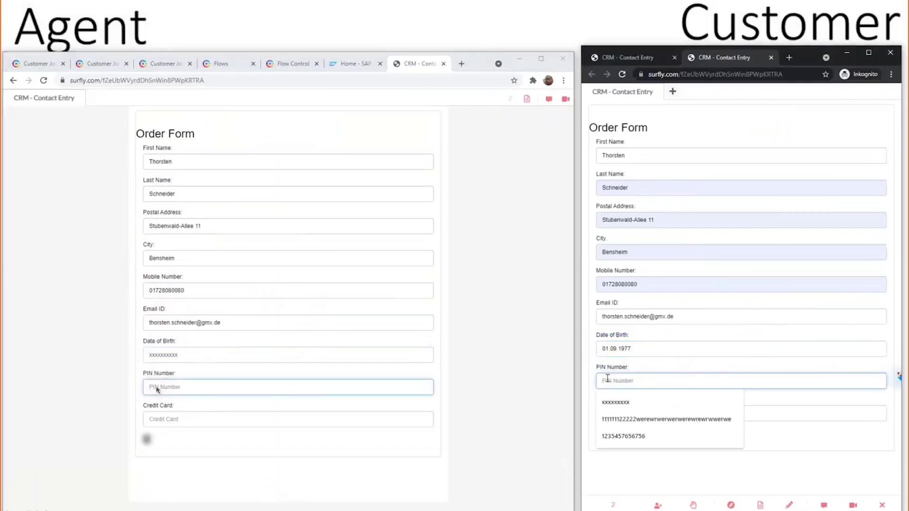
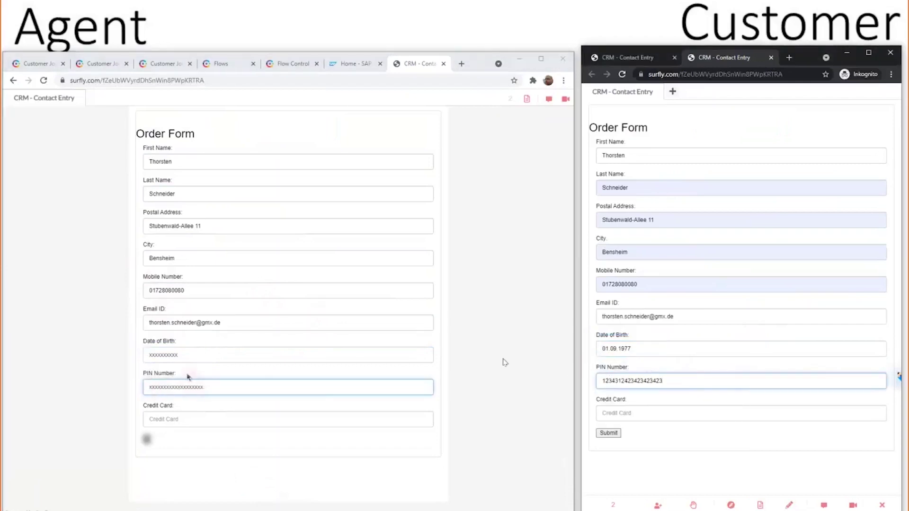
mouse_move(212, 374)
mouse_down()
mouse_move(137, 375)
mouse_move(224, 398)
mouse_move(238, 379)
mouse_up()
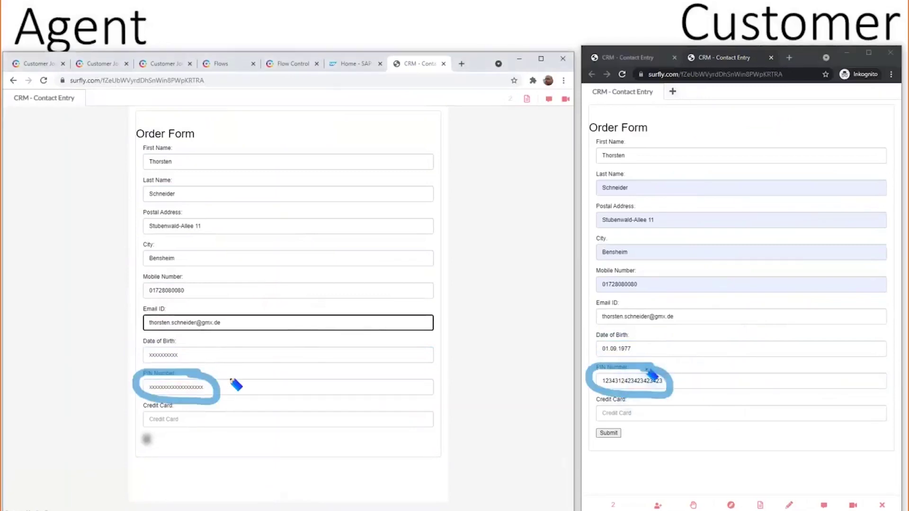
click(603, 413)
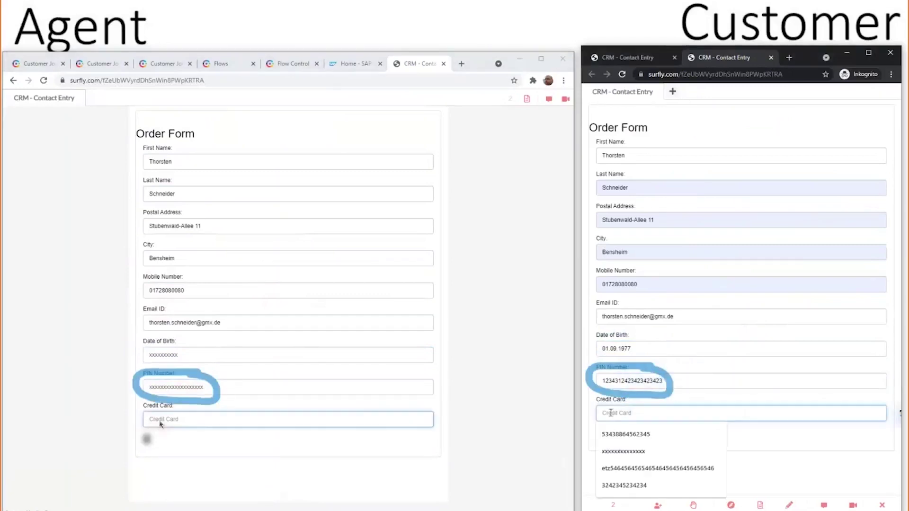
text(343234234234234234234234234)
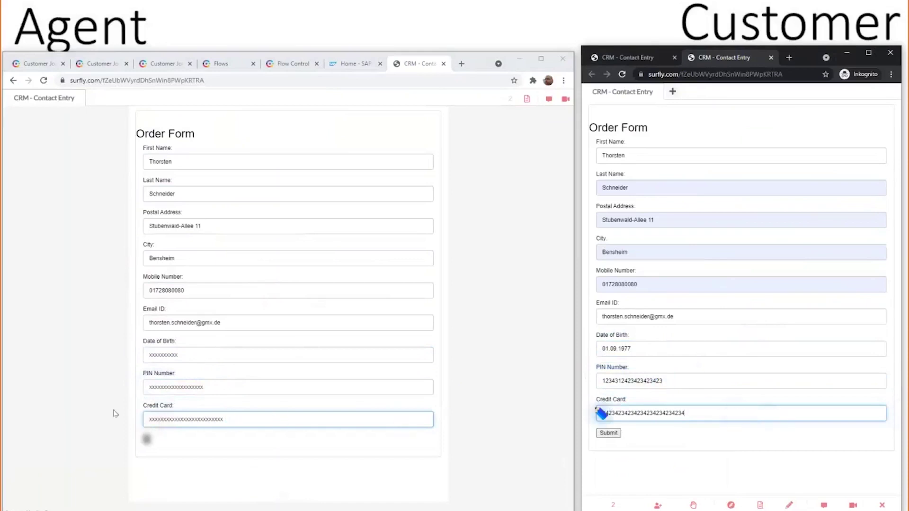
mouse_move(166, 398)
mouse_down()
mouse_move(146, 469)
mouse_move(187, 415)
mouse_move(175, 404)
mouse_up()
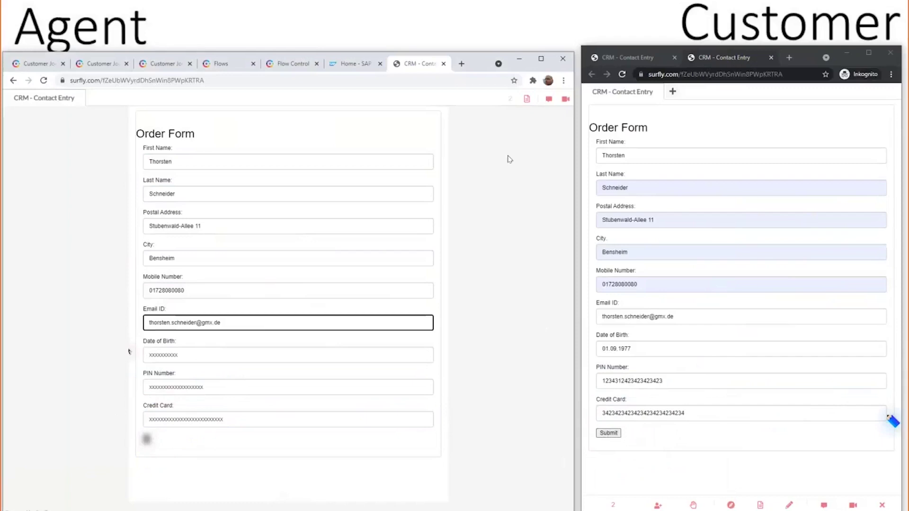
Share travel-voucher-PDF-form-demo_short.pdf from the Desktop into the session
click(526, 100)
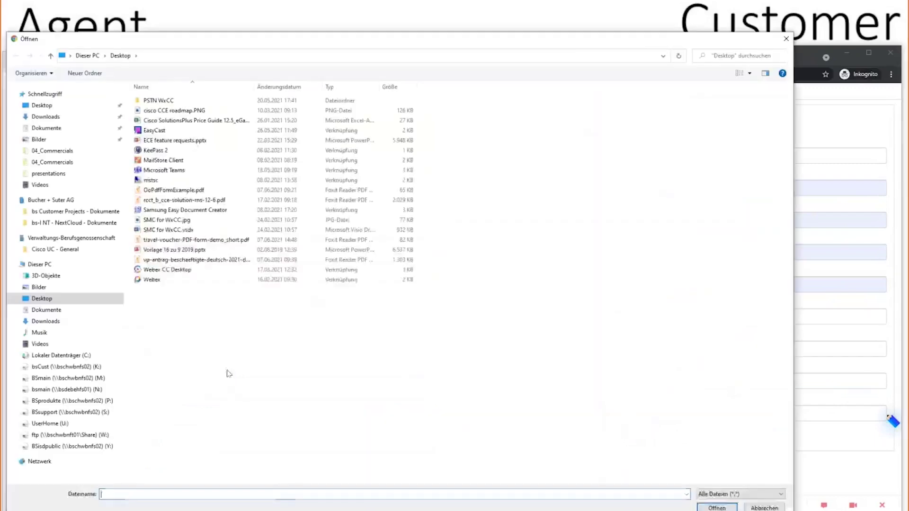
double_click(204, 240)
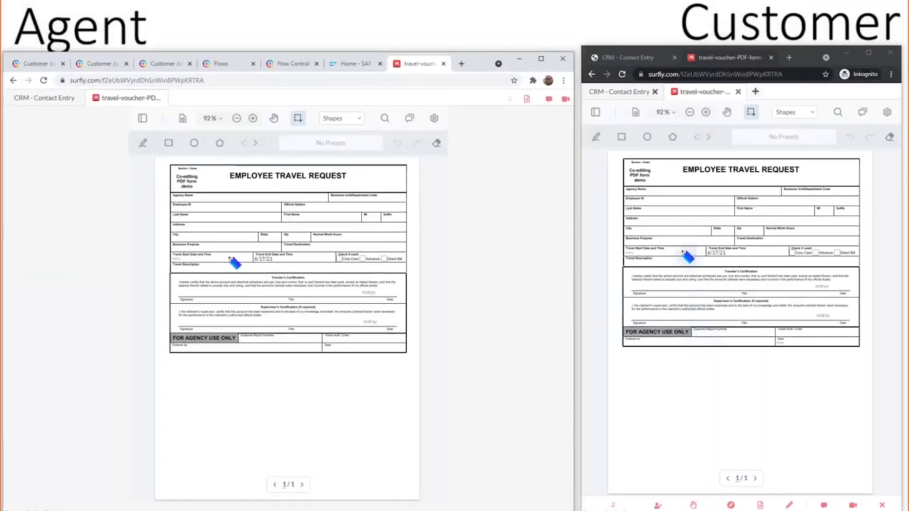
Circle the PDF header, then enter the employee's last name and street address
mouse_move(226, 190)
mouse_down()
mouse_move(215, 175)
mouse_move(178, 214)
mouse_move(215, 209)
mouse_move(224, 198)
mouse_up()
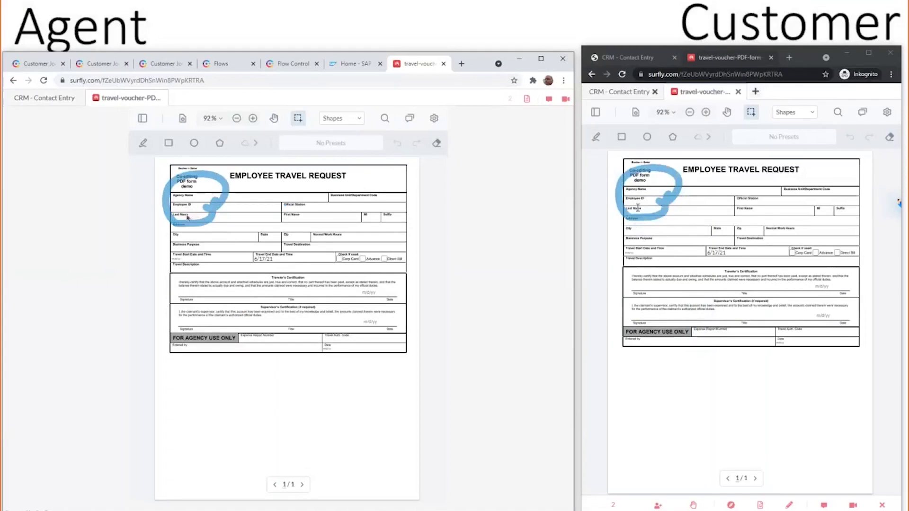
text(chneider)
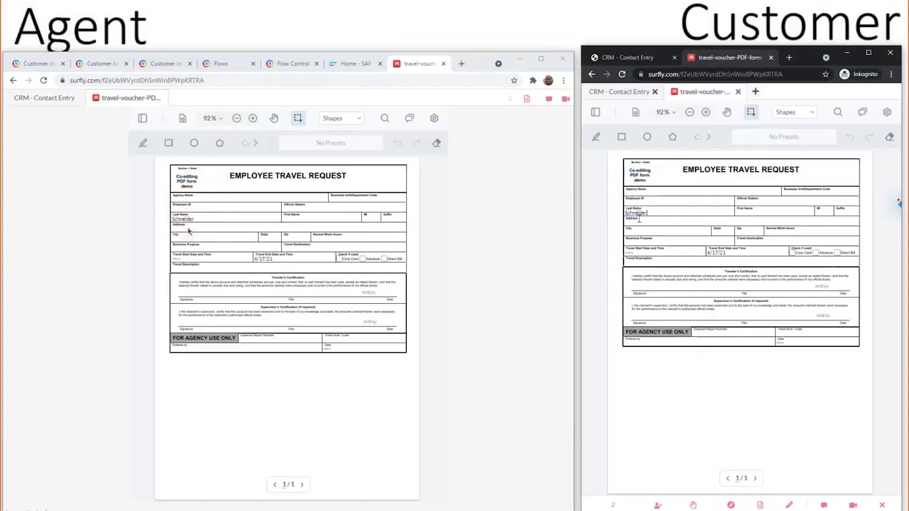
click(640, 220)
Give control back to the agent and enter the City on the travel request
click(693, 505)
click(594, 313)
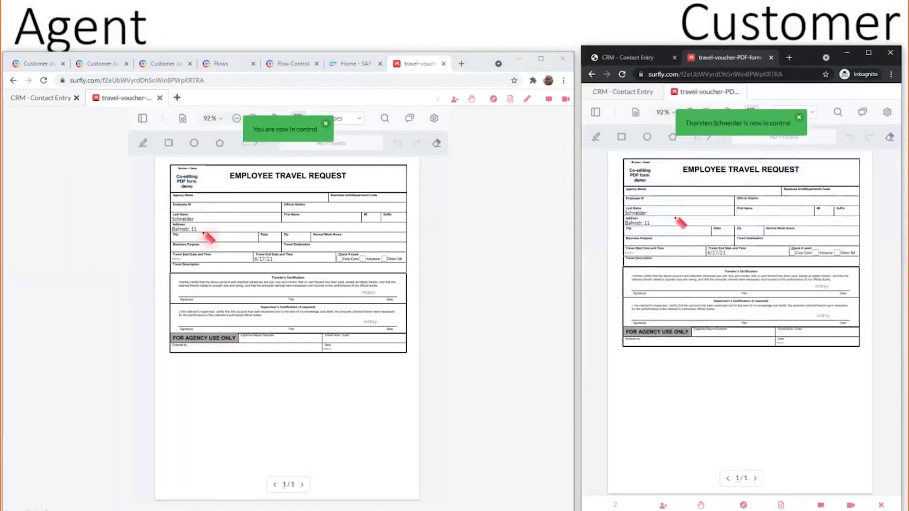
mouse_move(193, 230)
mouse_down()
mouse_move(169, 242)
mouse_move(223, 251)
mouse_move(213, 225)
mouse_up()
click(647, 236)
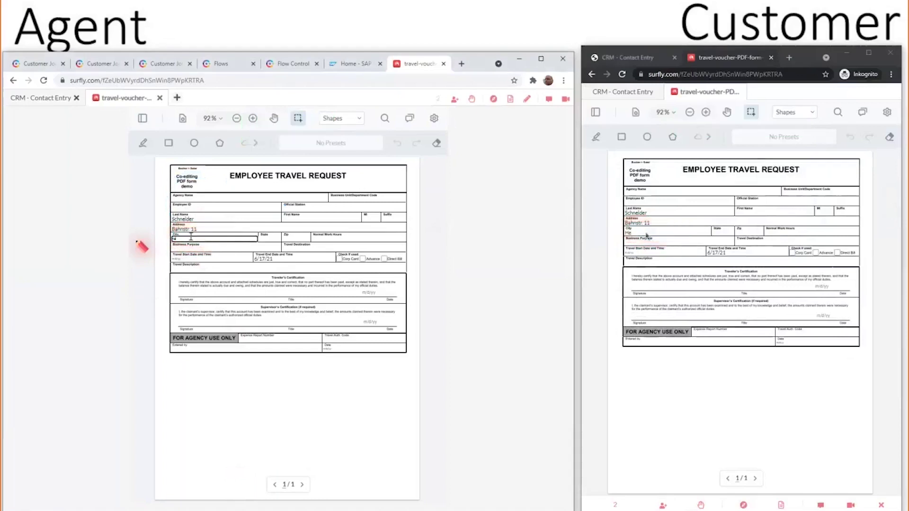
text(Heppenheim)
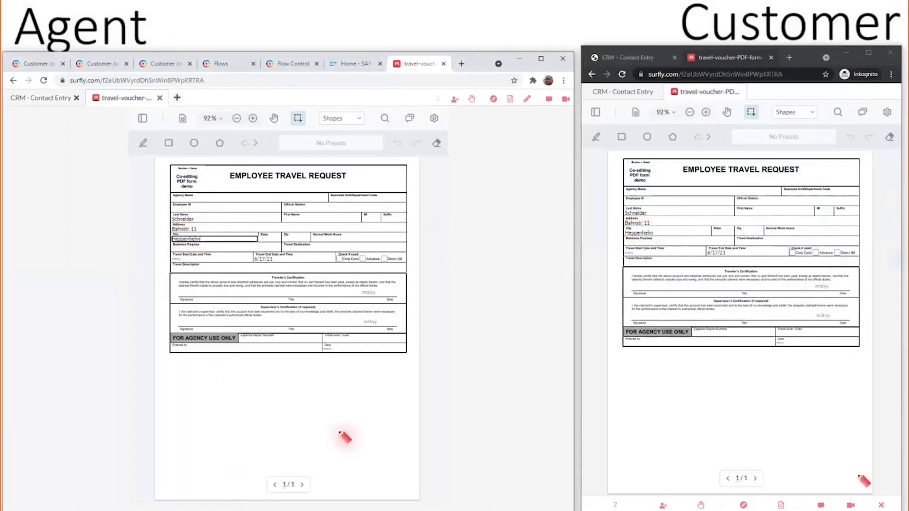
End the co-browsing session and minimize the customer's browser window
click(881, 506)
click(799, 90)
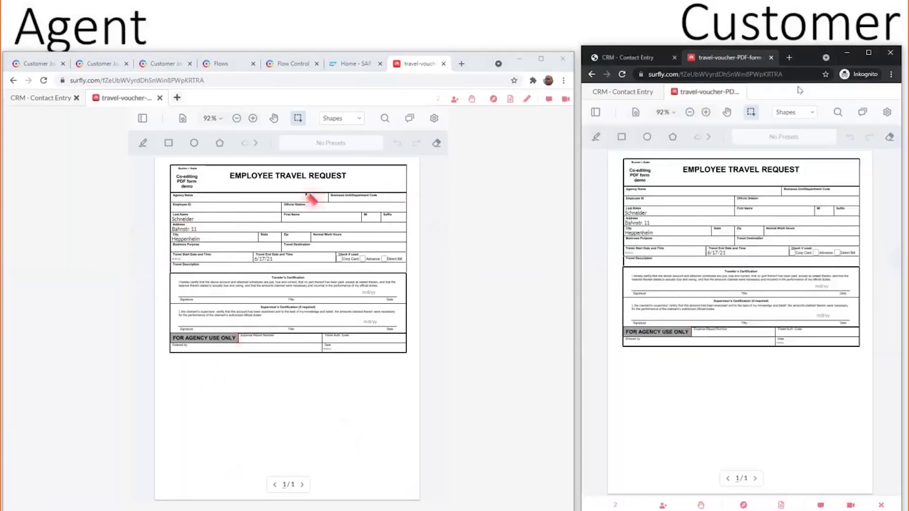
click(848, 55)
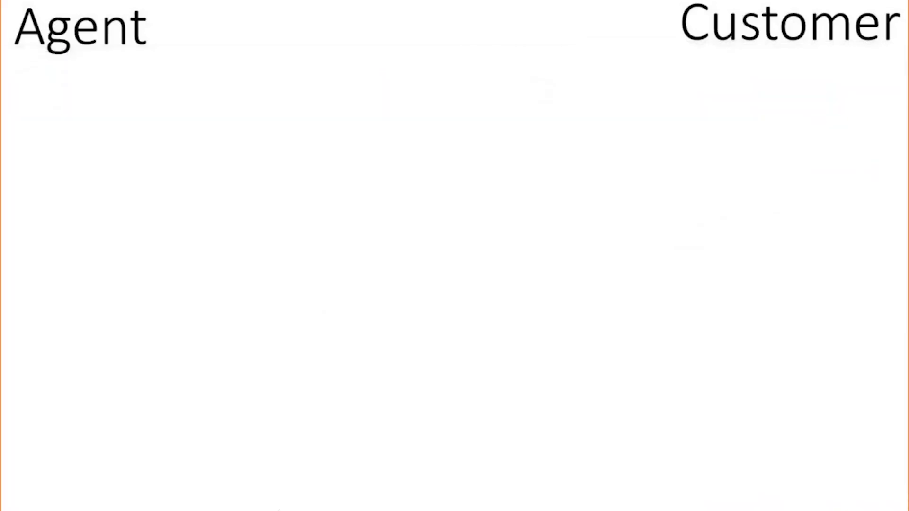